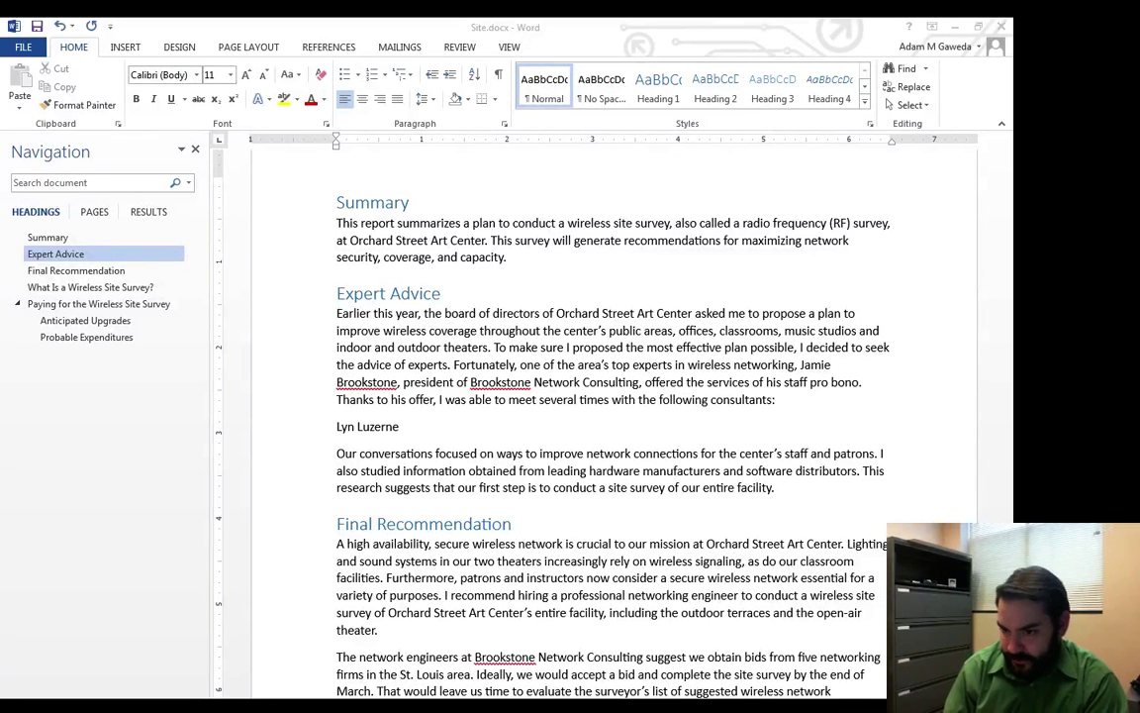
Insert a tab after the first consultant's name, test it with a sample word 'hello', then delete it.
{"action": "left_click", "coordinate": [274, 401]}
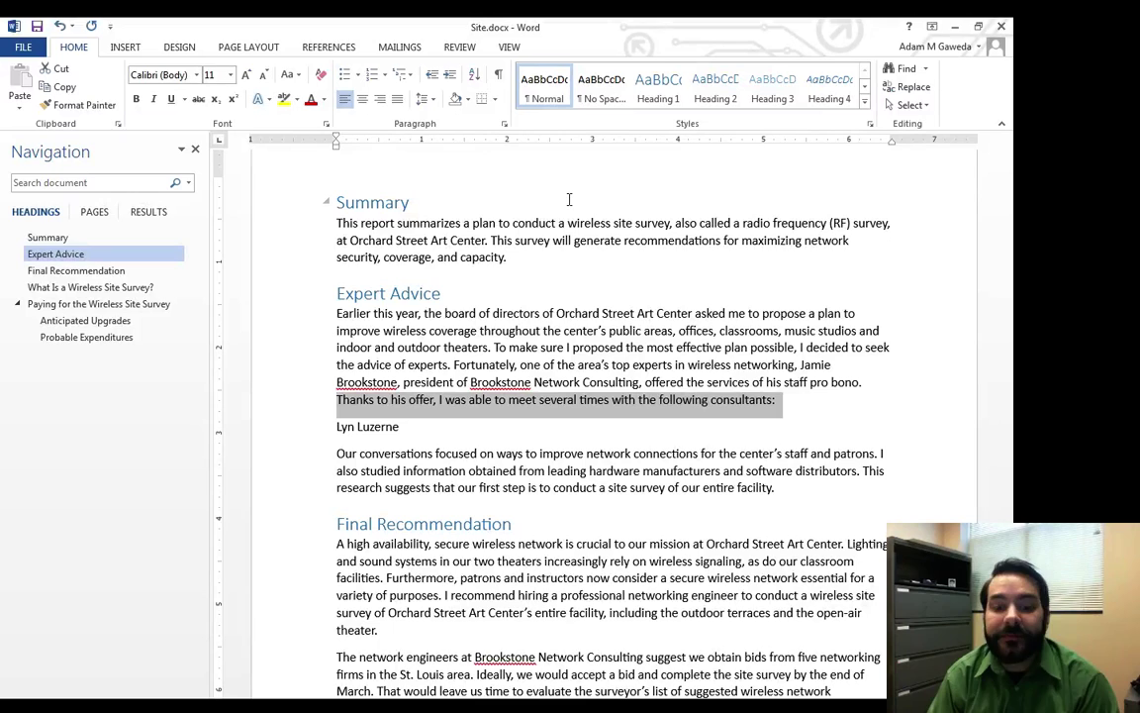
{"action": "left_click", "coordinate": [429, 426]}
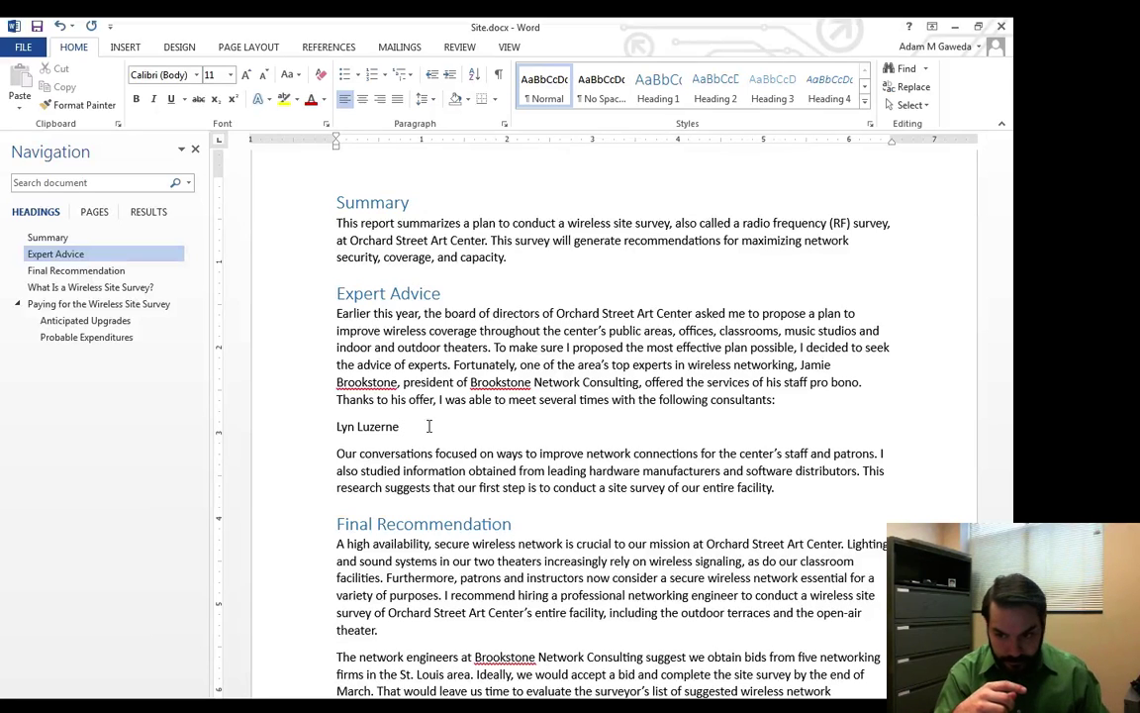
{"action": "key", "text": "Tab"}
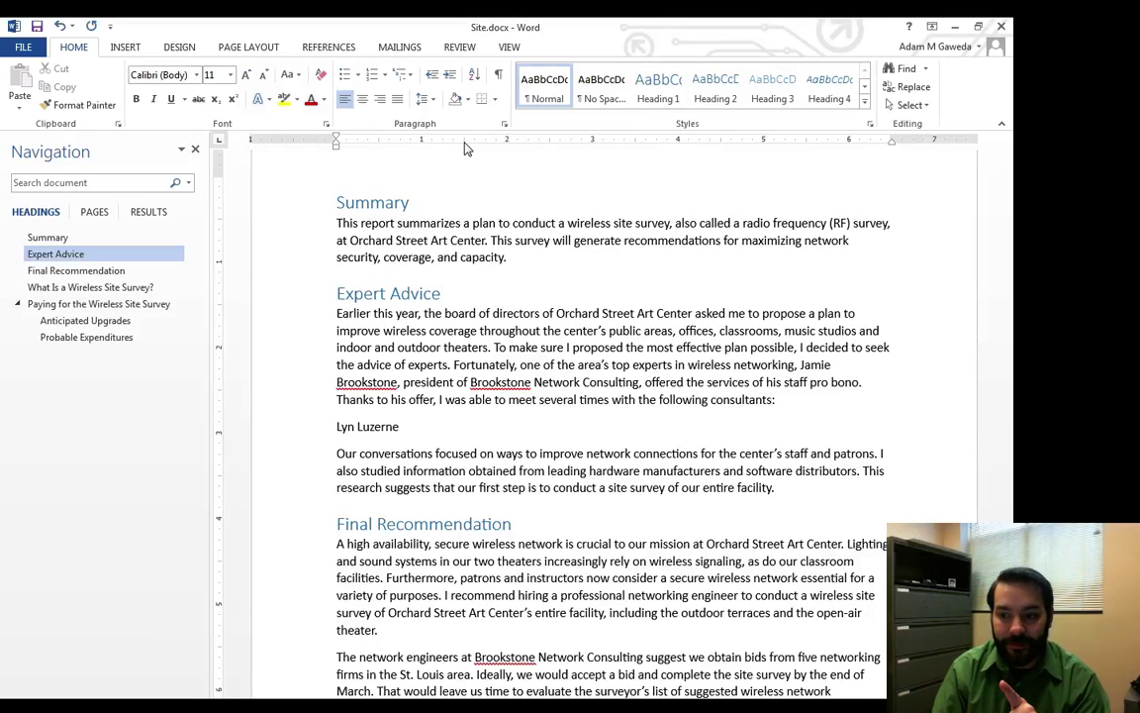
{"action": "double_click", "coordinate": [469, 425]}
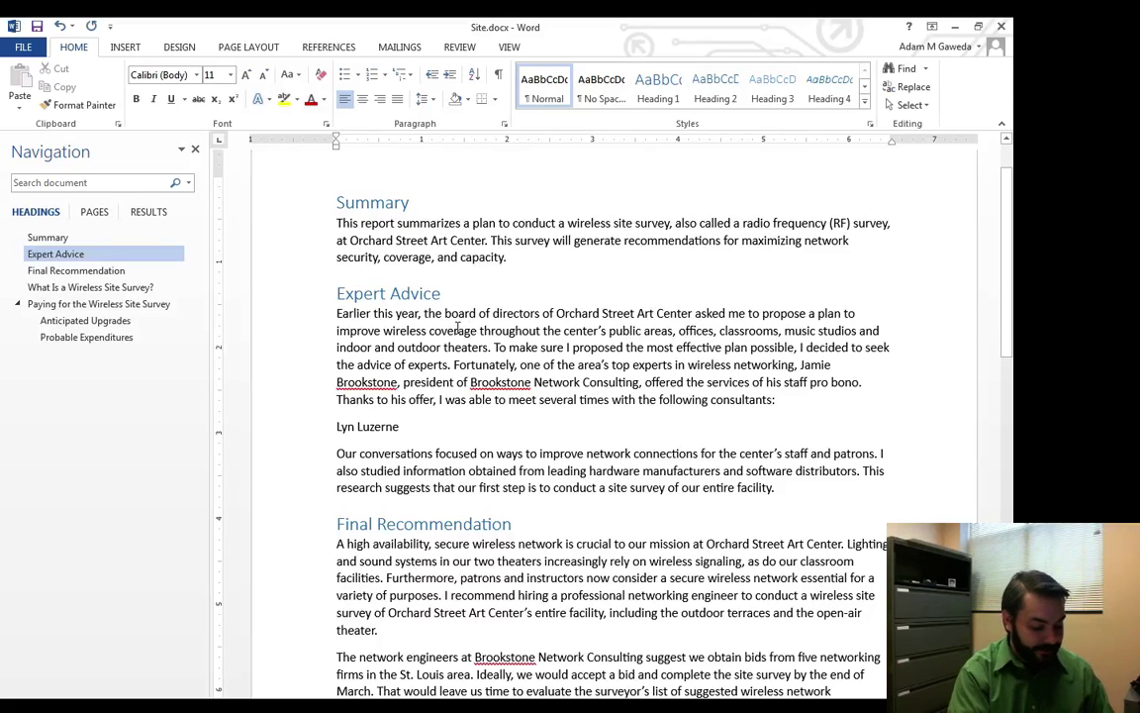
{"action": "type", "text": "hih"}
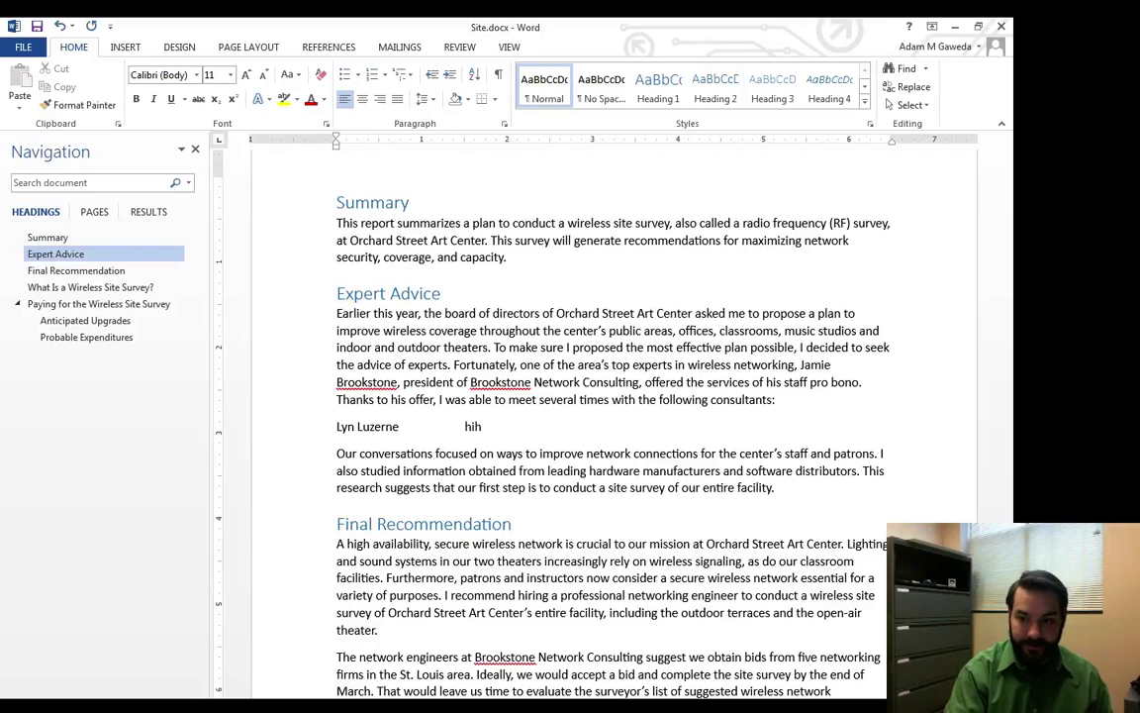
{"action": "key", "text": "BackSpace"}
{"action": "key", "text": "BackSpace"}
{"action": "type", "text": "ello"}
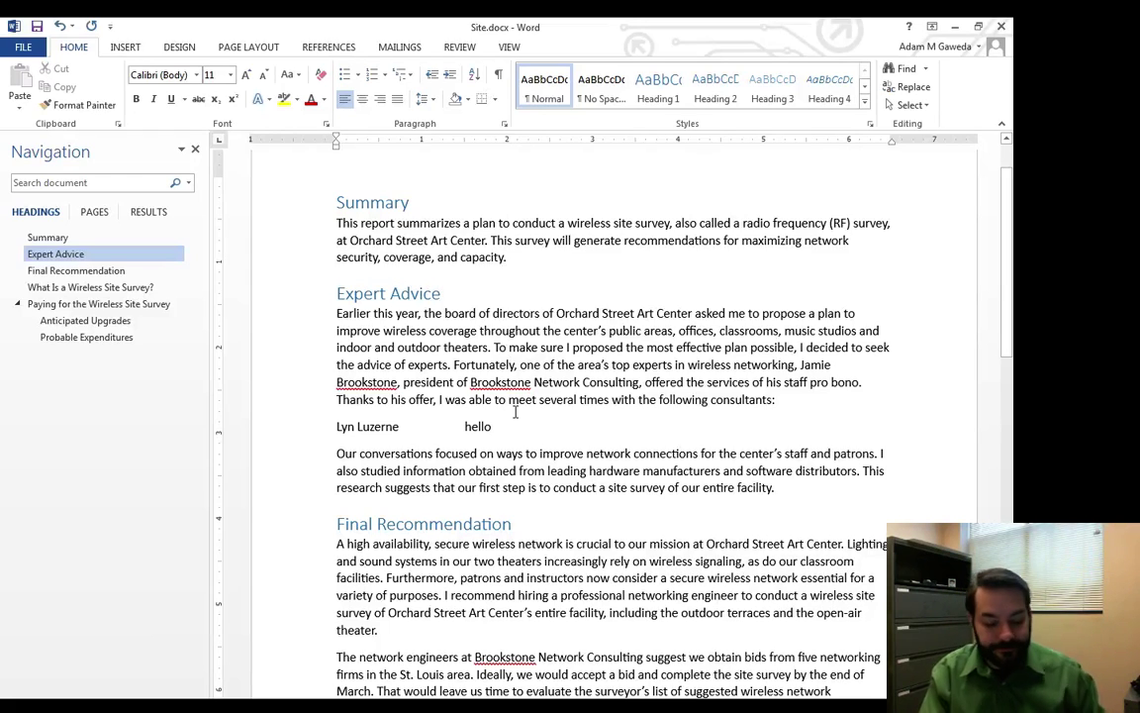
{"action": "key", "text": "BackSpace"}
{"action": "key", "text": "BackSpace"}
{"action": "key", "text": "BackSpace"}
{"action": "key", "text": "BackSpace"}
{"action": "key", "text": "BackSpace"}
{"action": "key", "text": "BackSpace"}
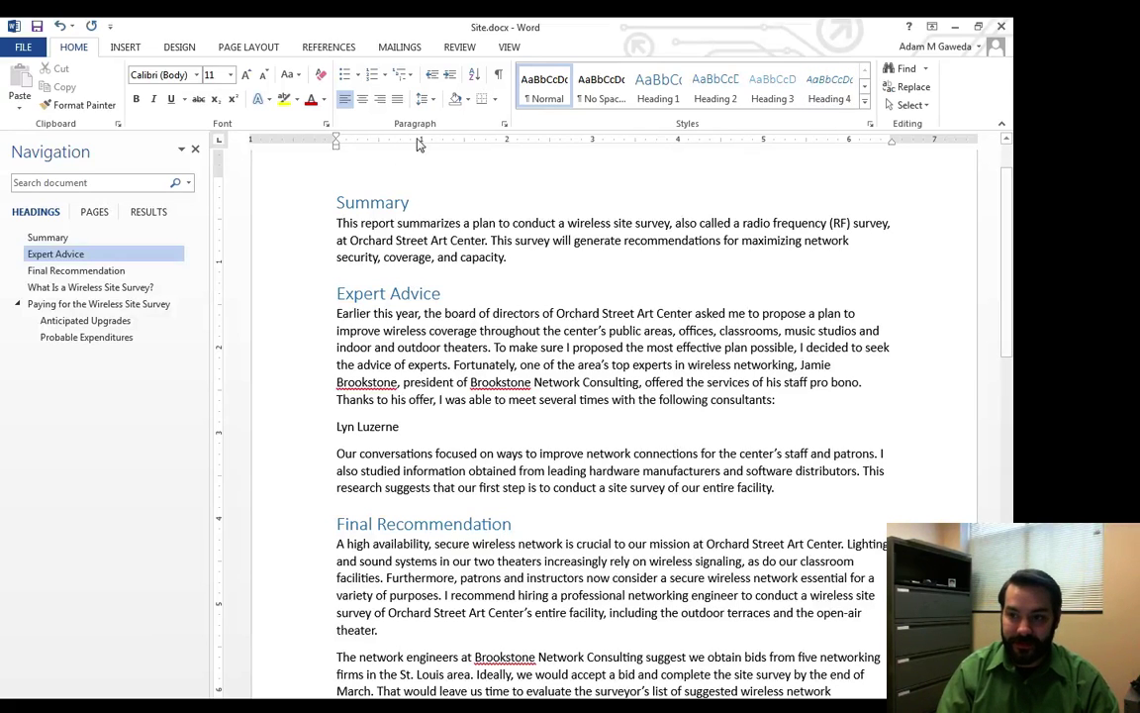
{"action": "left_click", "coordinate": [422, 426]}
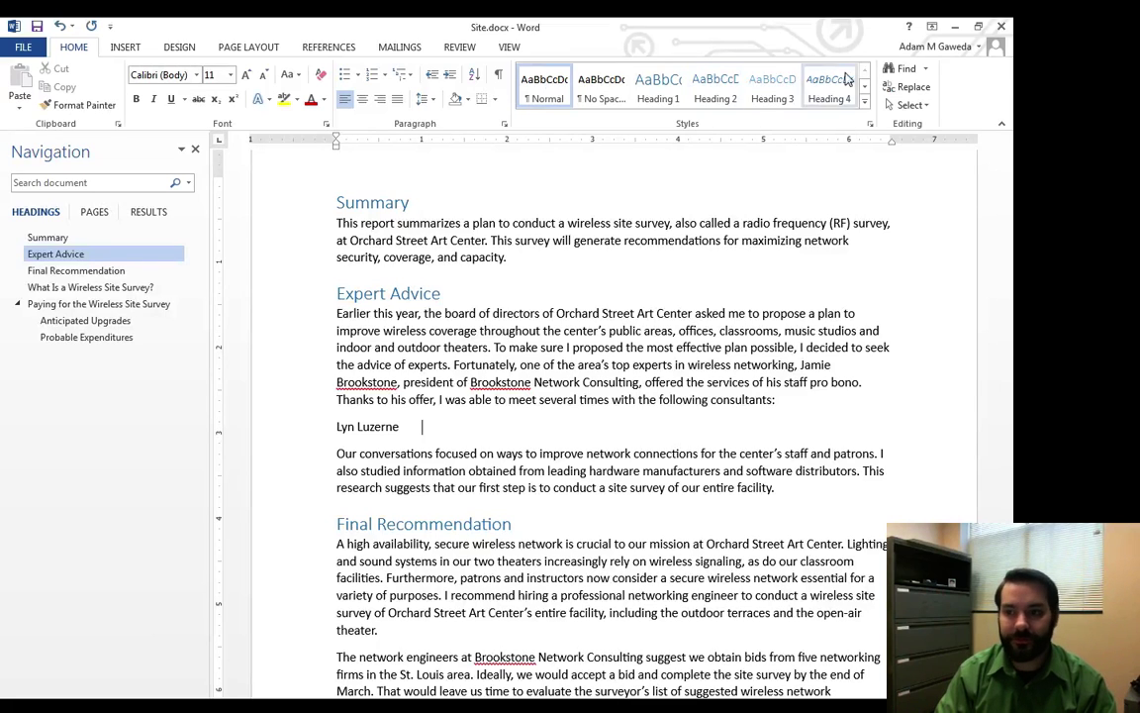
On the View tab, turn the ruler off and back on, then close the Navigation Pane.
{"action": "left_click", "coordinate": [509, 47]}
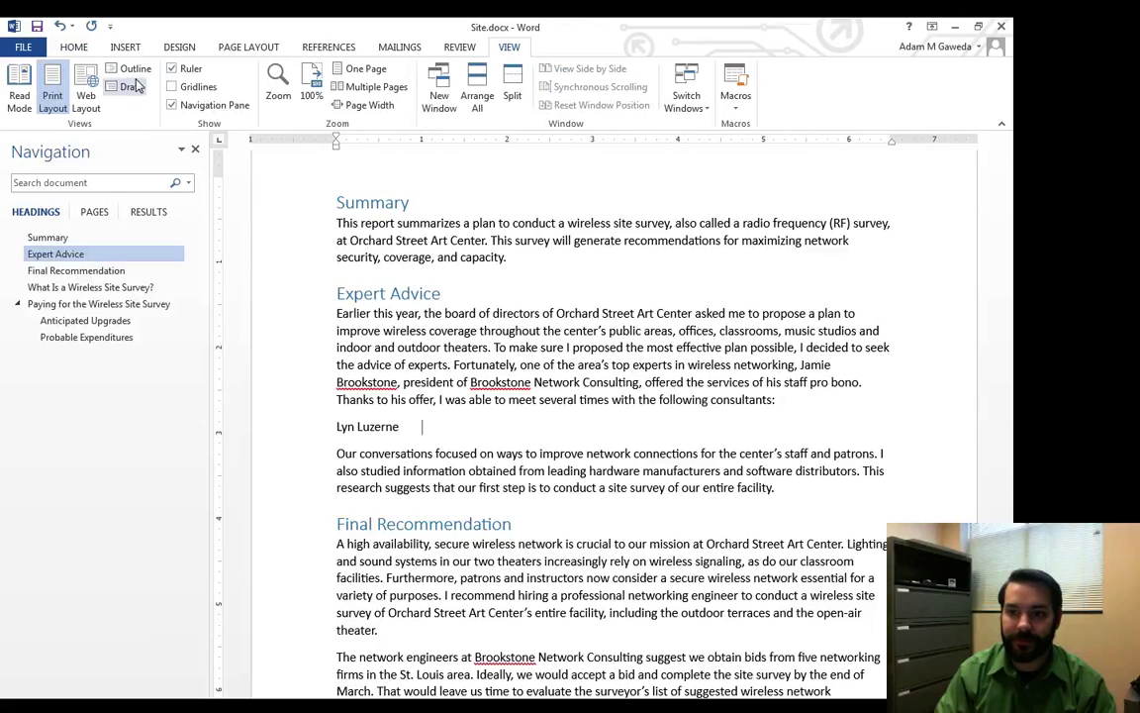
{"action": "left_click", "coordinate": [172, 68]}
{"action": "left_click", "coordinate": [173, 69]}
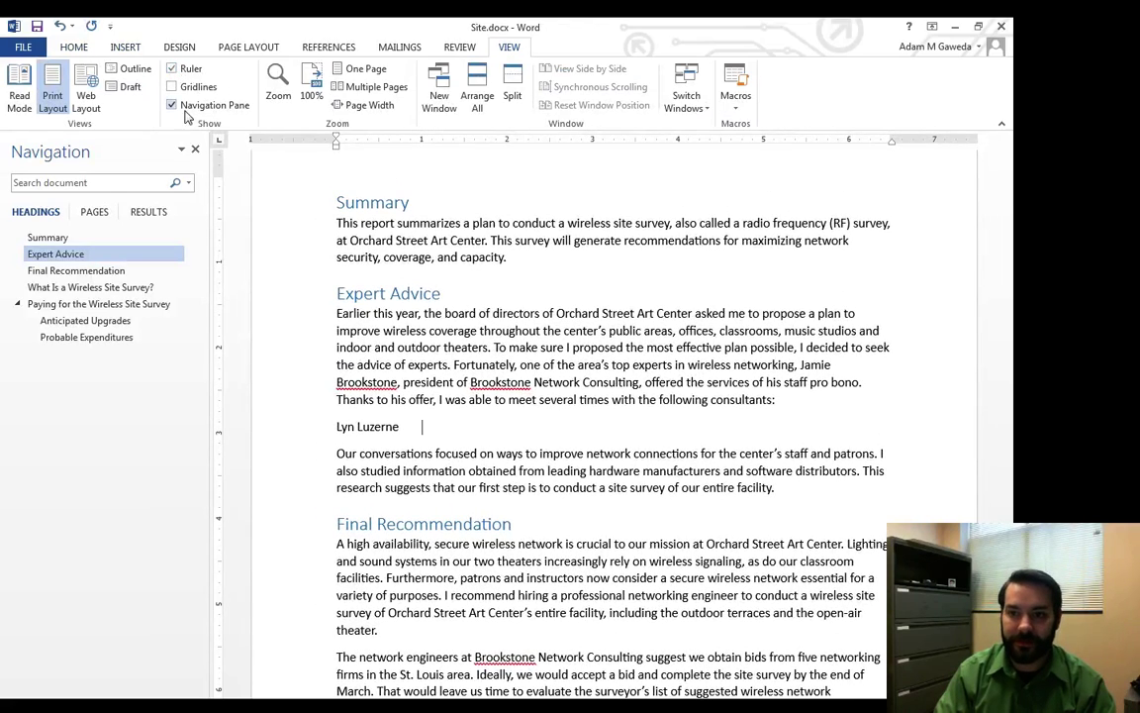
{"action": "left_click", "coordinate": [172, 105]}
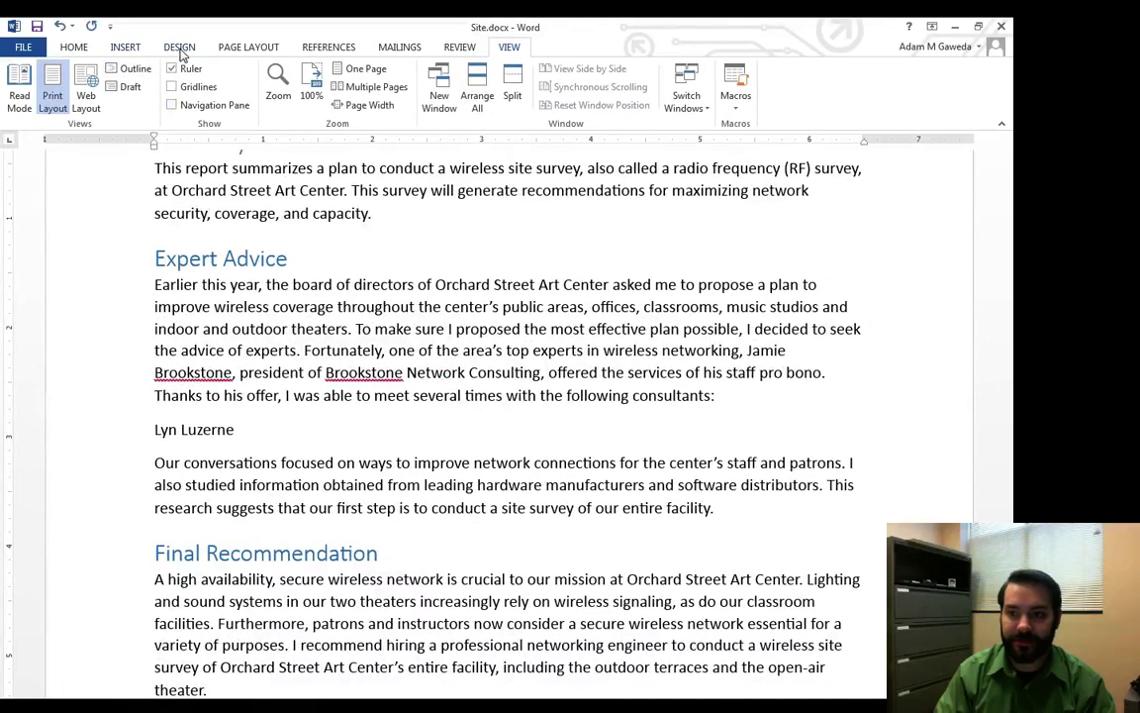
Back on the Home tab, add a 6-inch left tab stop on the ruler, then drag it off.
{"action": "left_click", "coordinate": [74, 47]}
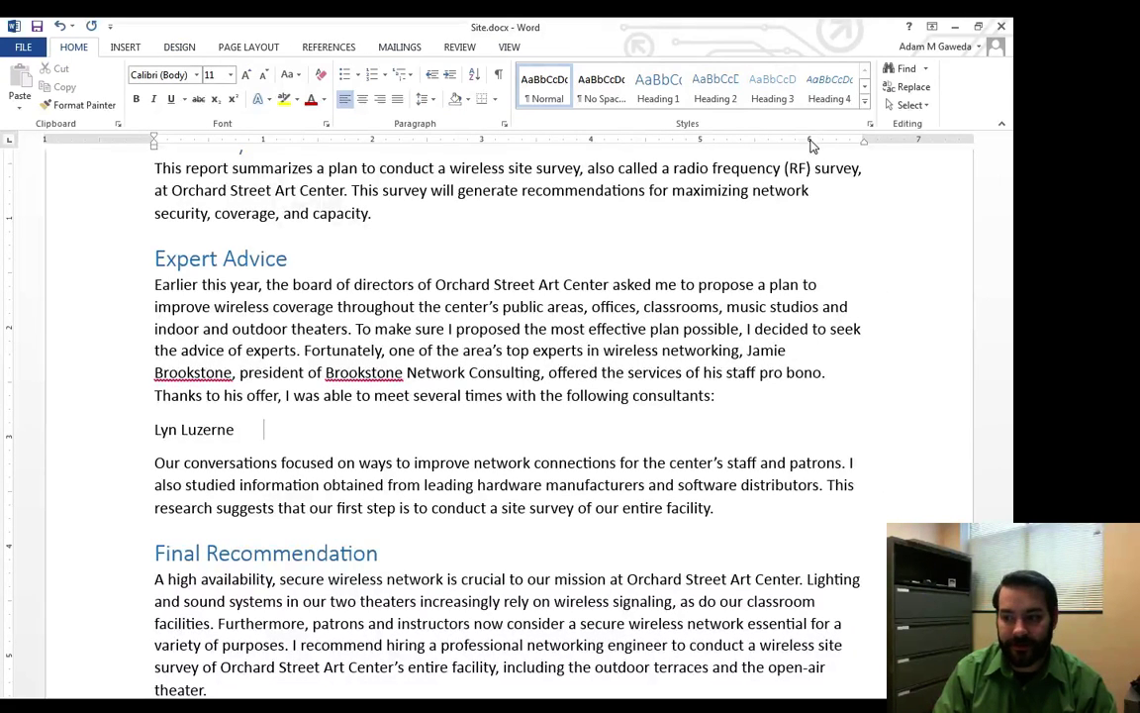
{"action": "left_click", "coordinate": [809, 140]}
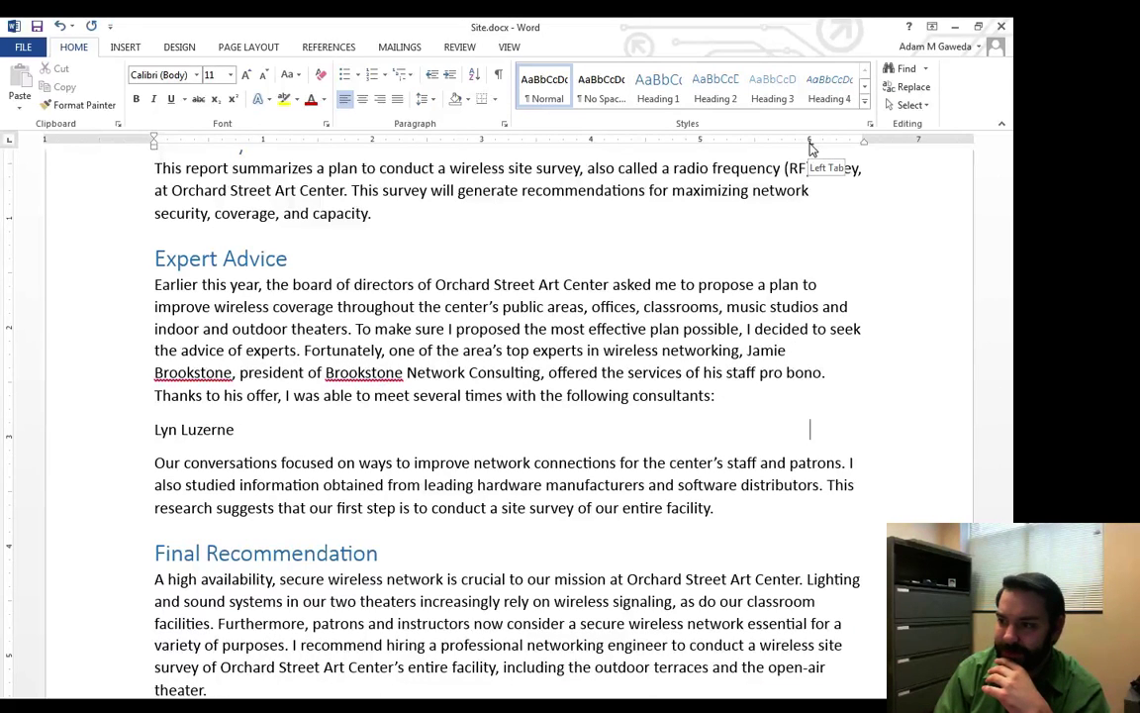
{"action": "left_click_drag", "start_coordinate": [810, 145], "coordinate": [809, 209]}
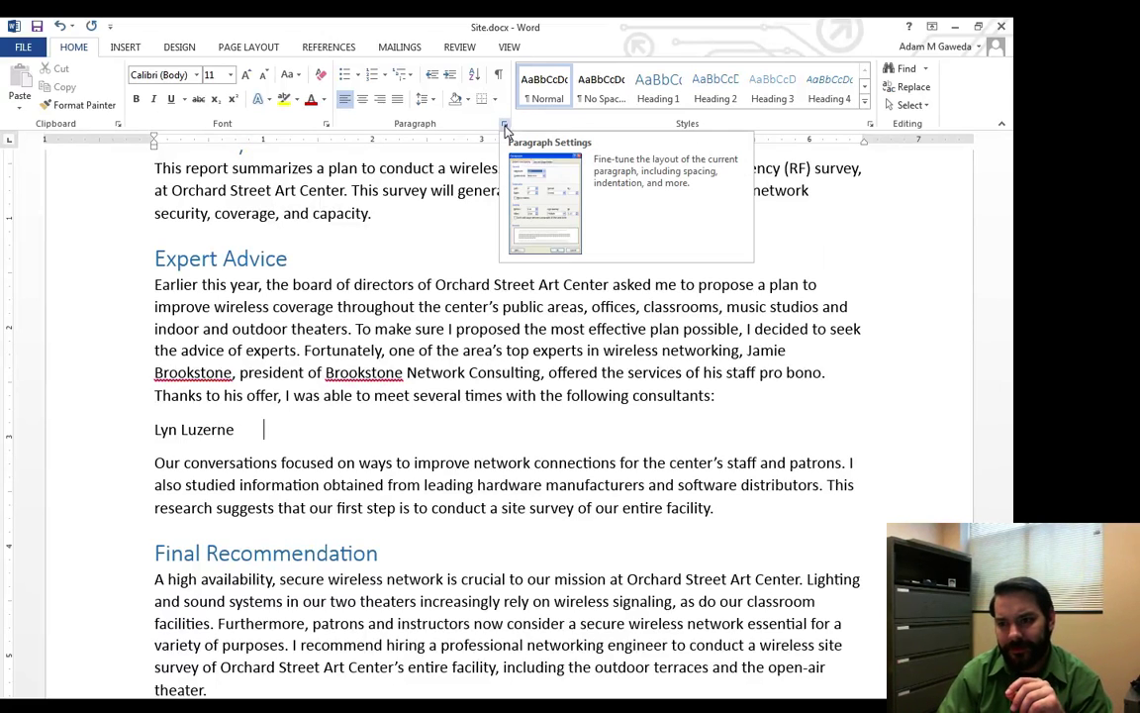
Open the Tabs dialog from the Paragraph settings for the first consultant line.
{"action": "left_click", "coordinate": [505, 128]}
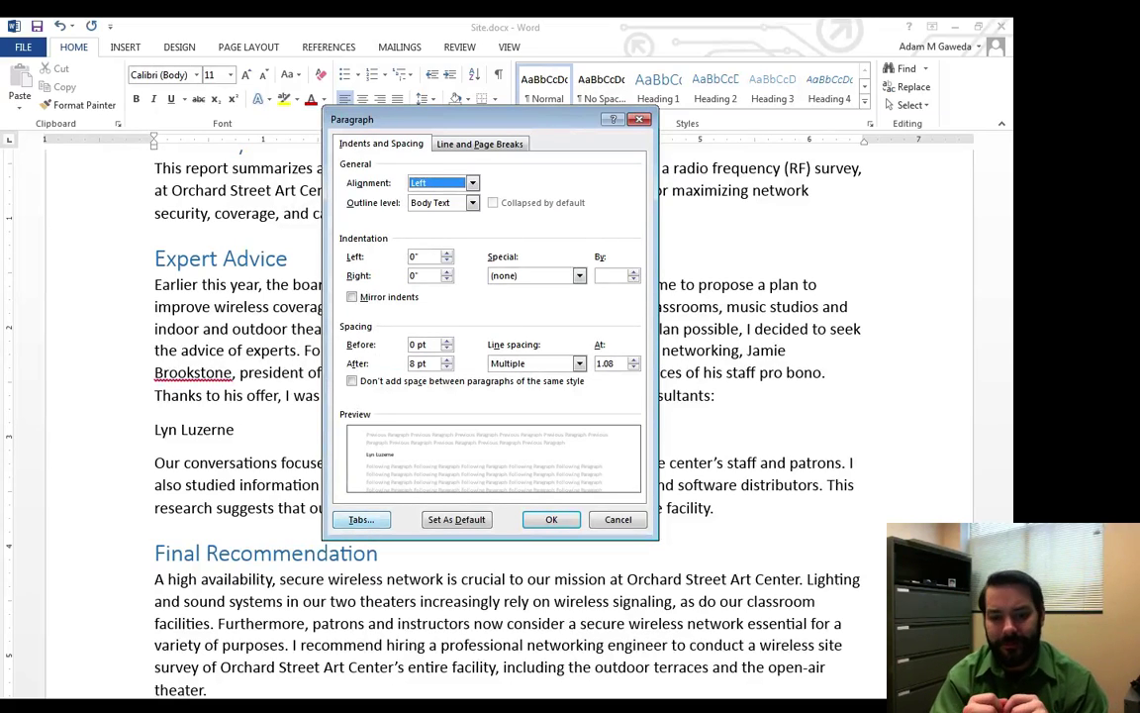
{"action": "left_click", "coordinate": [361, 519]}
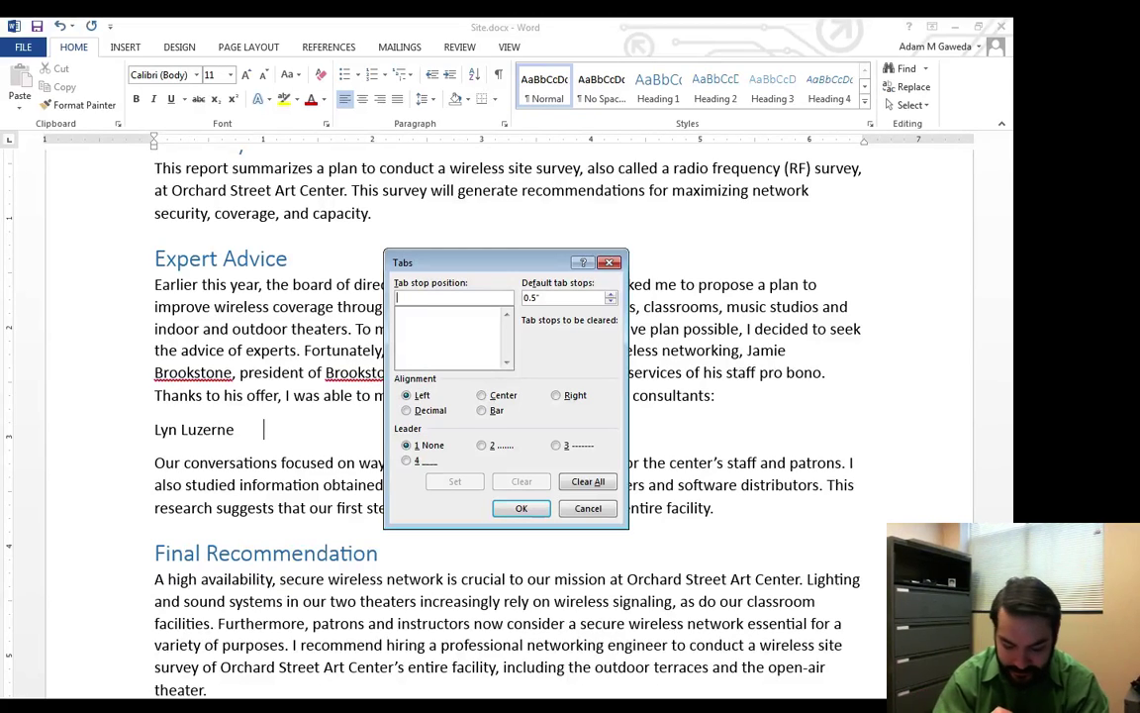
Set a 6" right-aligned tab stop with dotted leader 2 and apply it.
{"action": "type", "text": "6"}
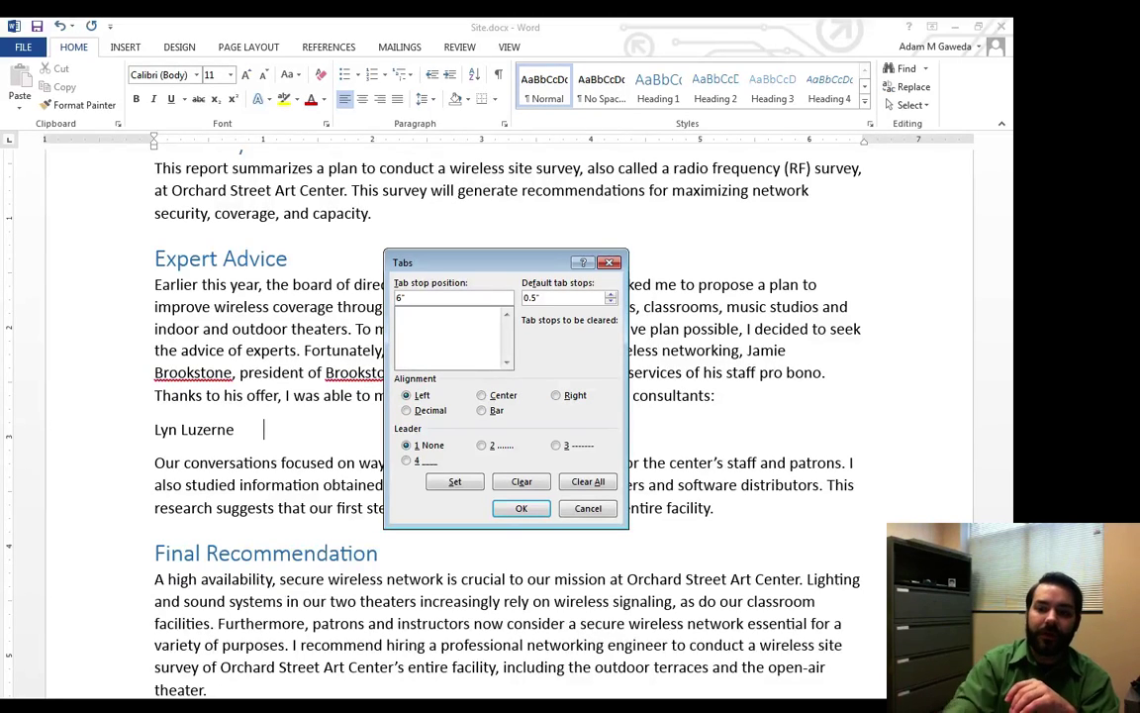
{"action": "key", "text": "alt+r"}
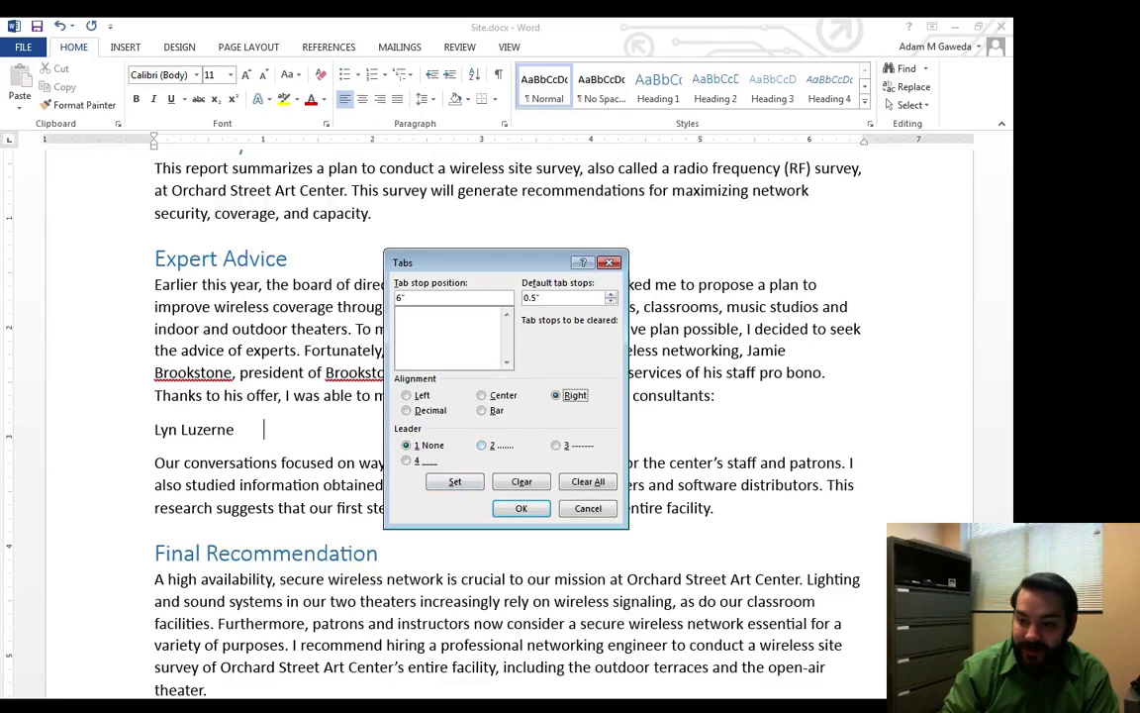
{"action": "key", "text": "alt+2"}
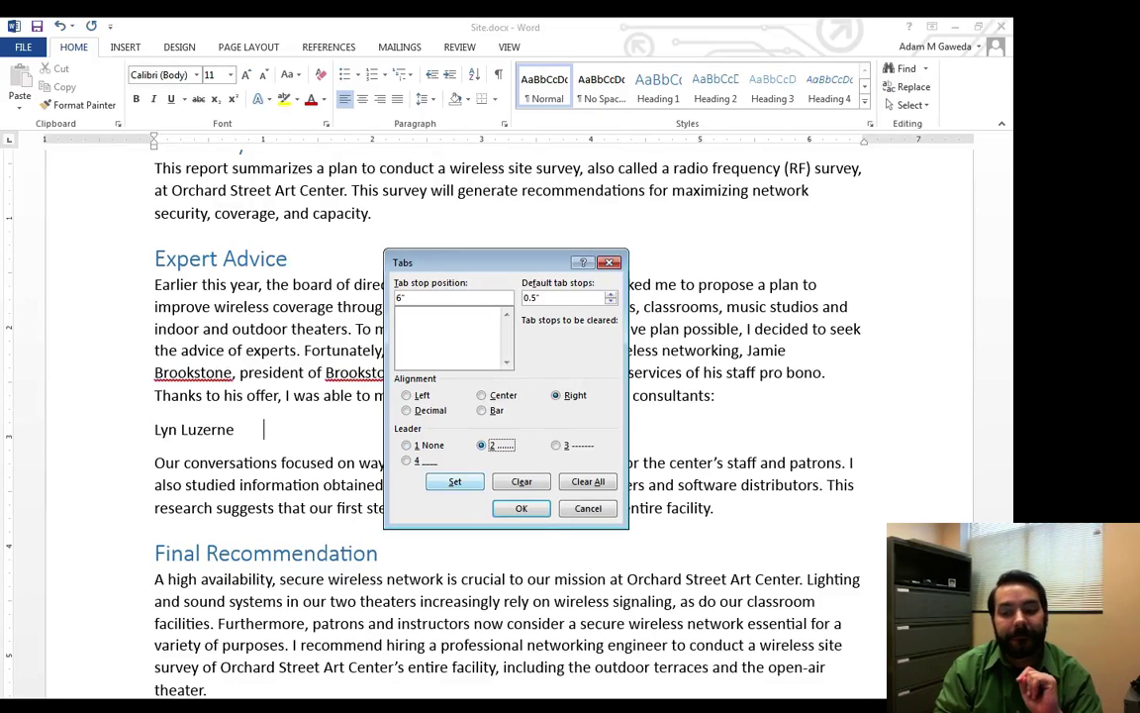
{"action": "key", "text": "alt+s"}
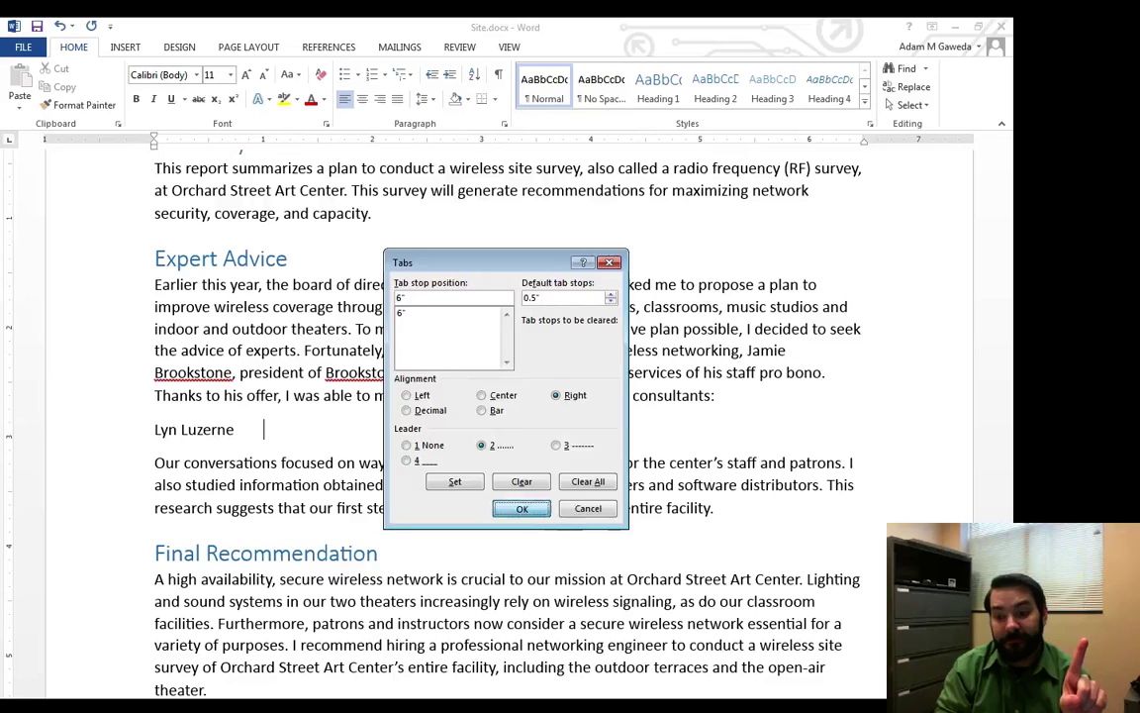
{"action": "key", "text": "Return"}
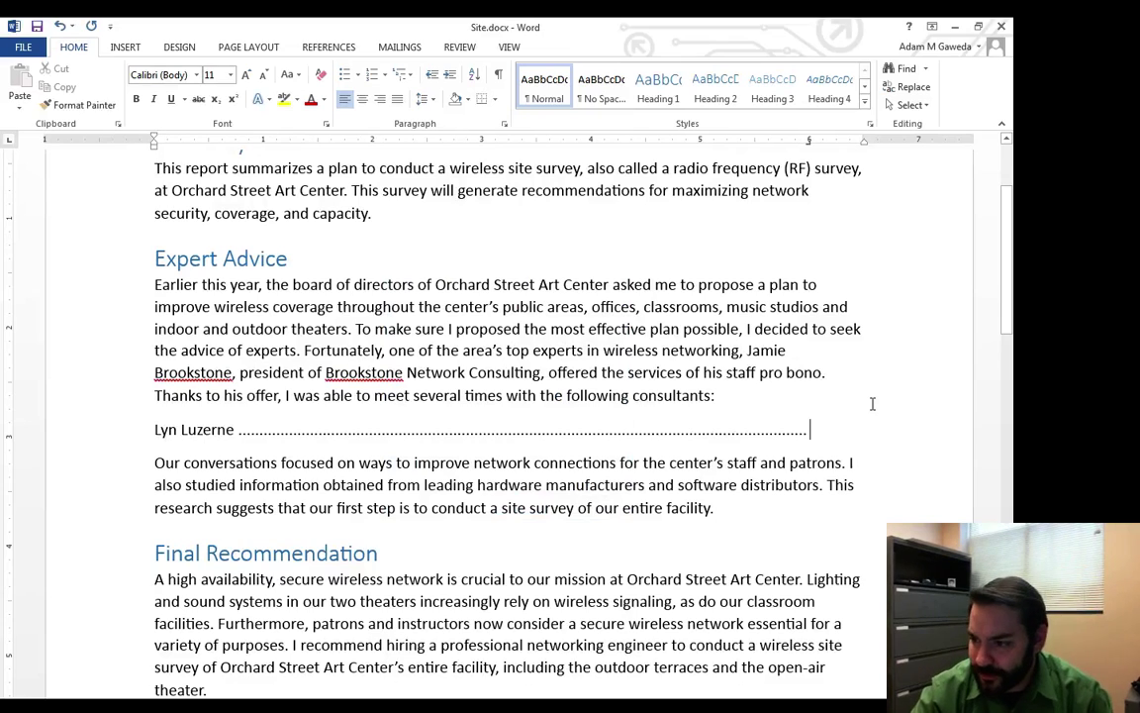
Type 'Associate Consultant' after the dot leader and move the right tab stop to the margin.
{"action": "type", "text": "As"}
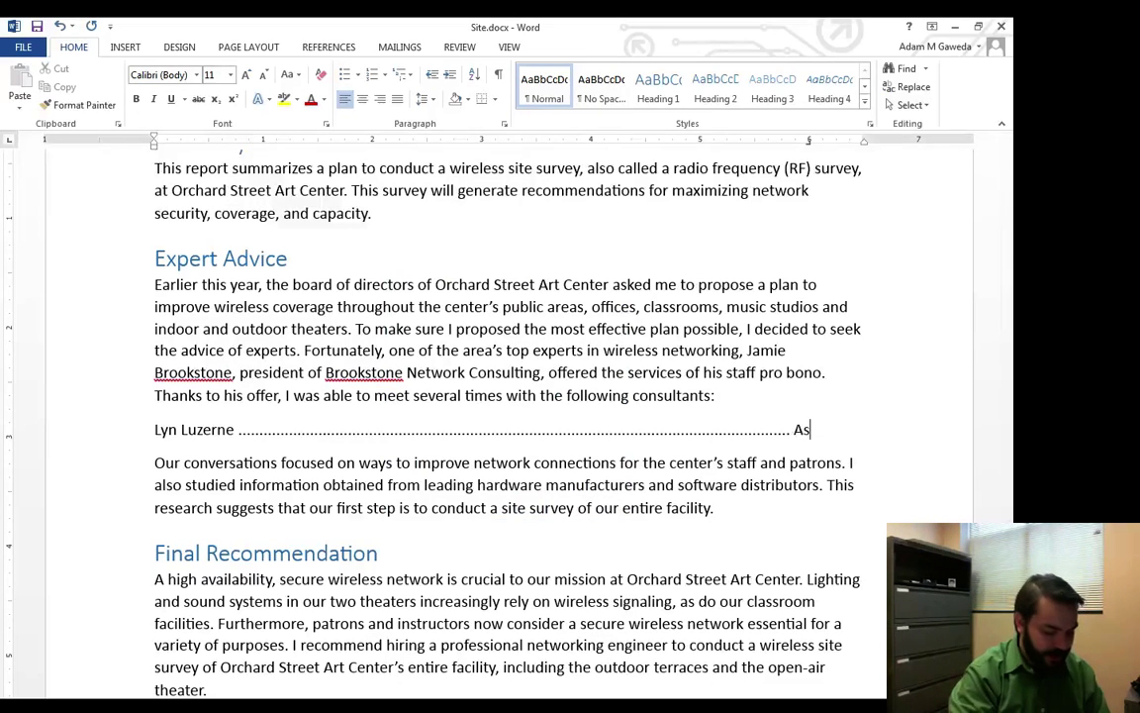
{"action": "type", "text": "sociate Consultant"}
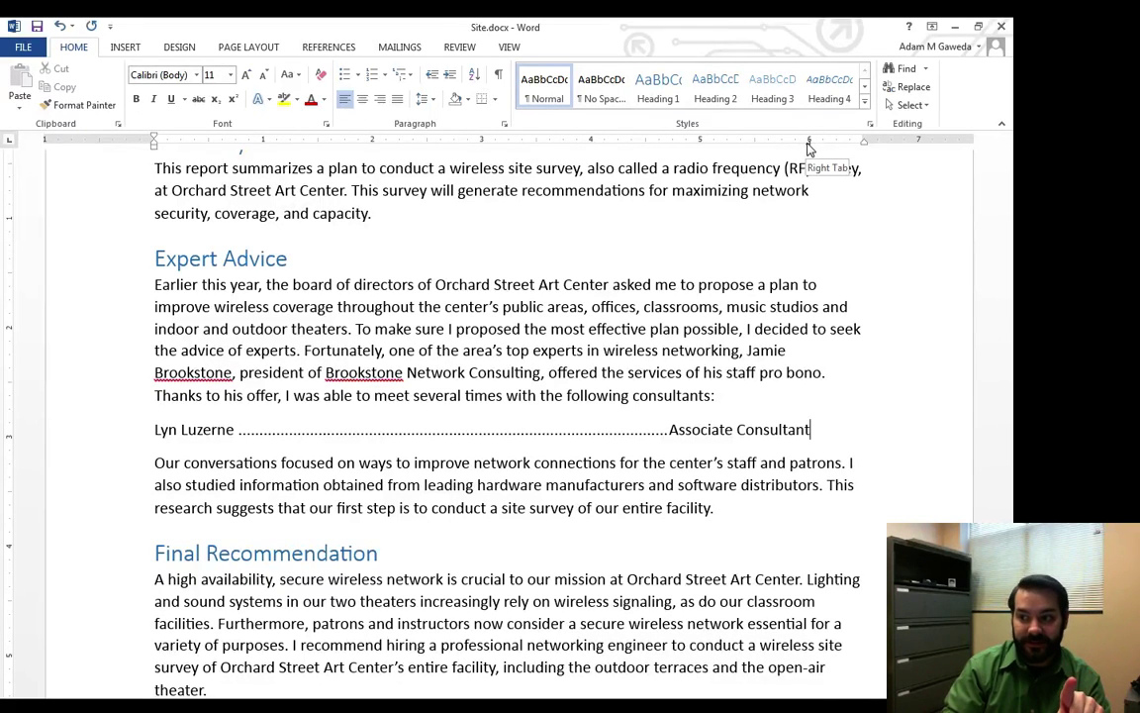
{"action": "left_click_drag", "start_coordinate": [809, 141], "coordinate": [865, 146]}
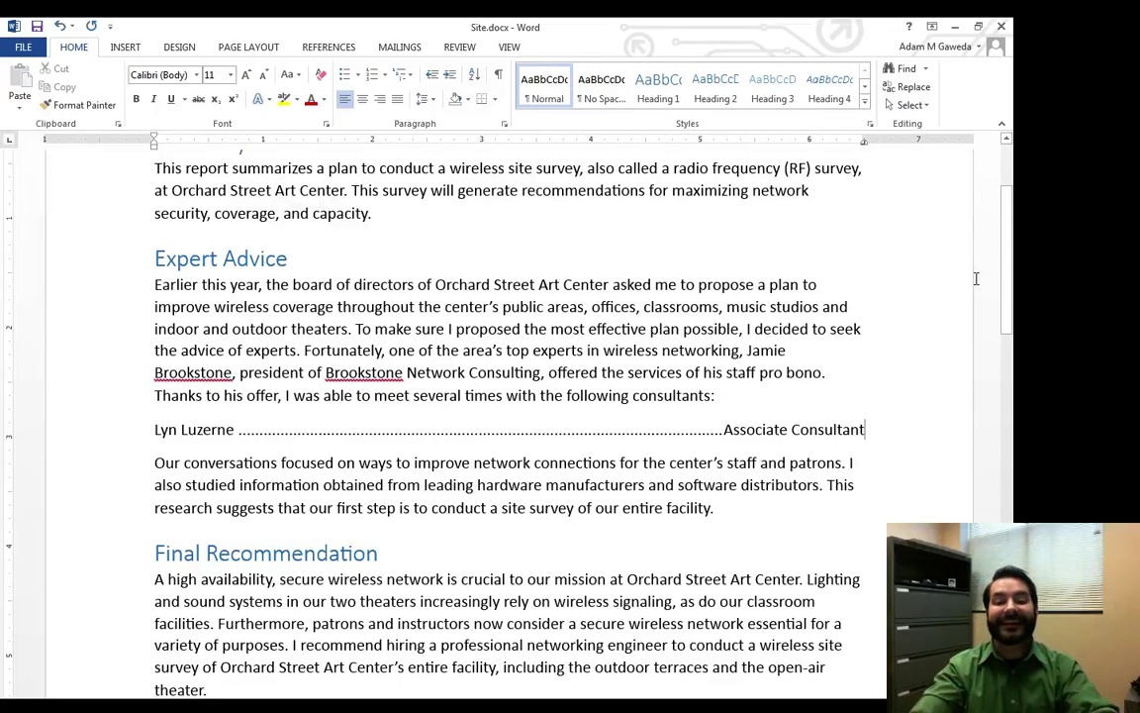
Add a second consultant's name on a new line, tabbed to the title 'Lead Consultant', then start another line.
{"action": "key", "text": "Return"}
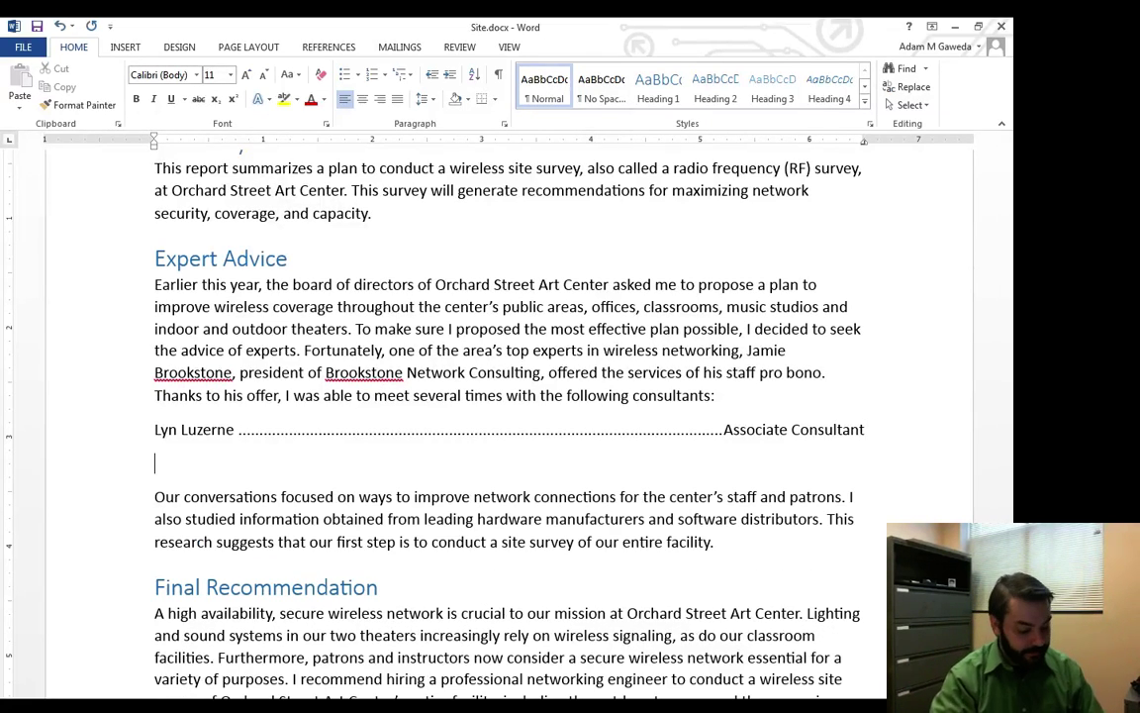
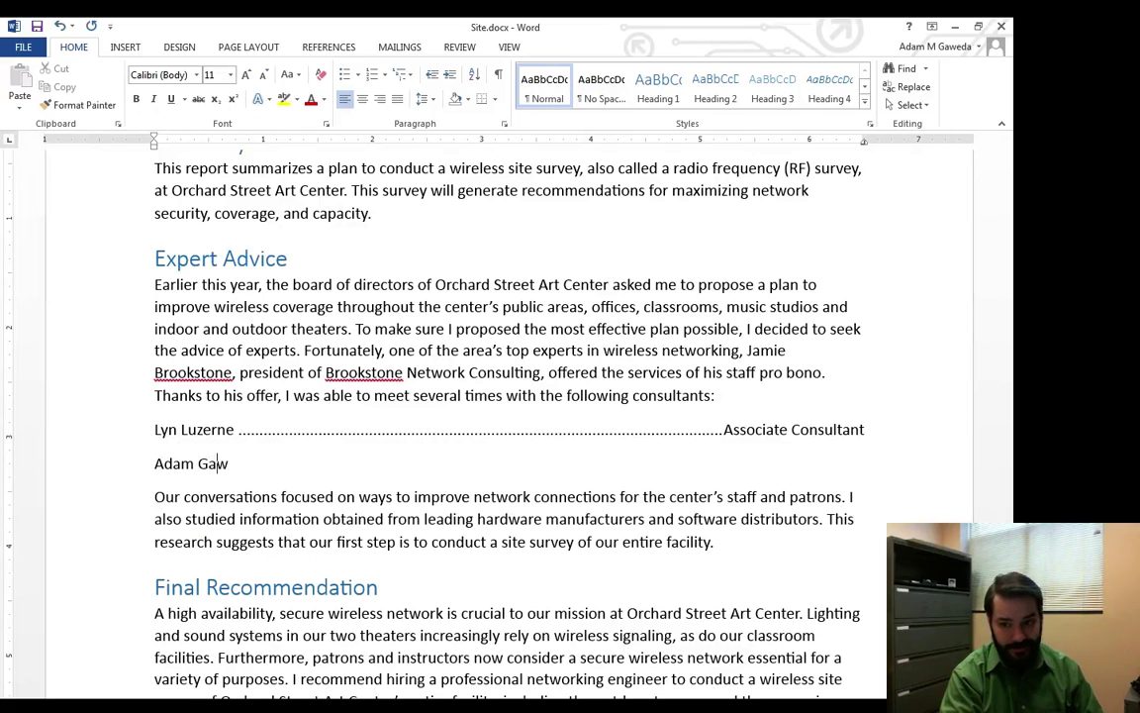
{"action": "key", "text": "Tab"}
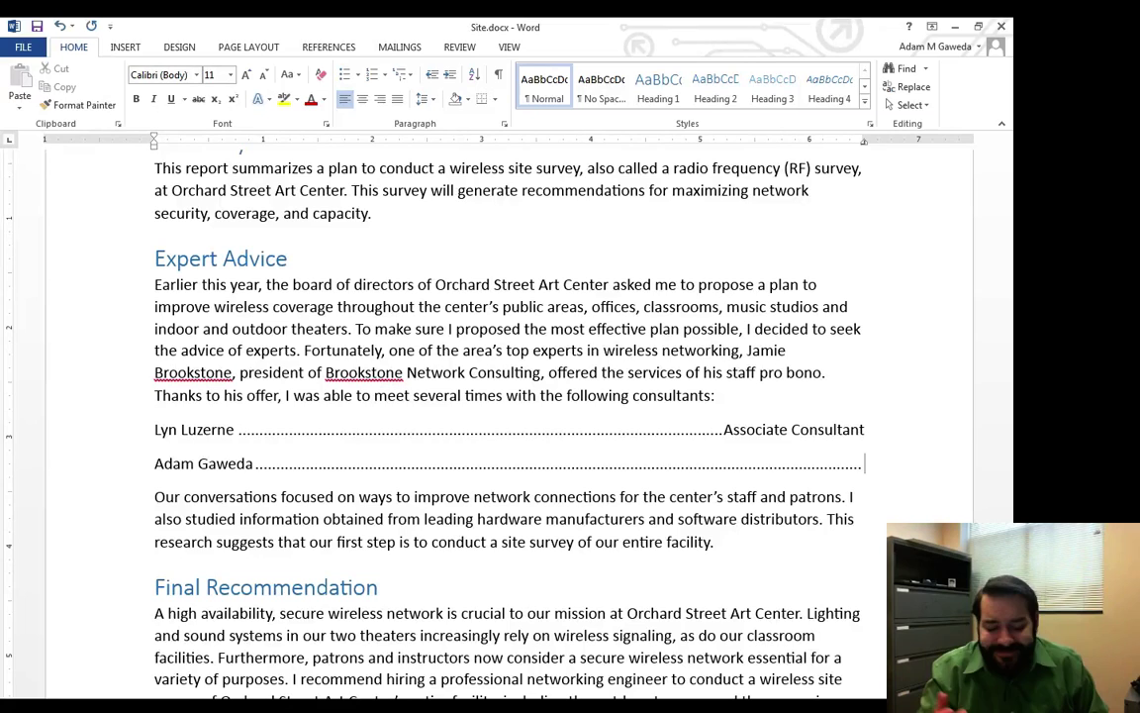
{"action": "type", "text": "Lead Consultan"}
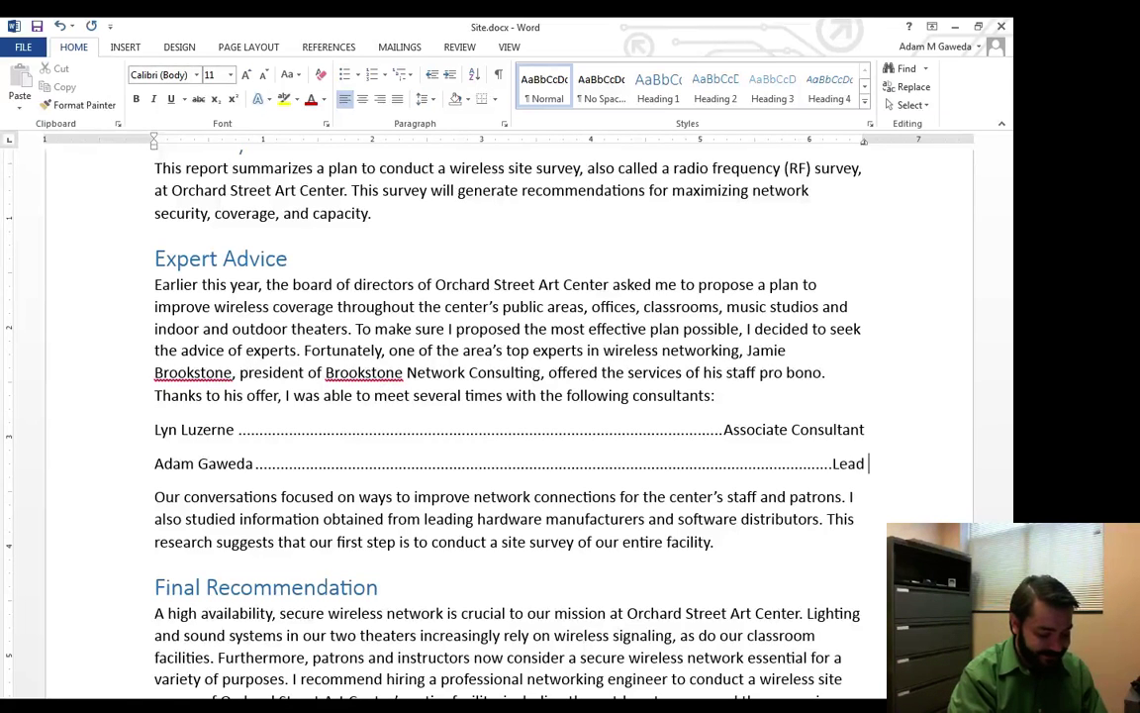
{"action": "type", "text": "t"}
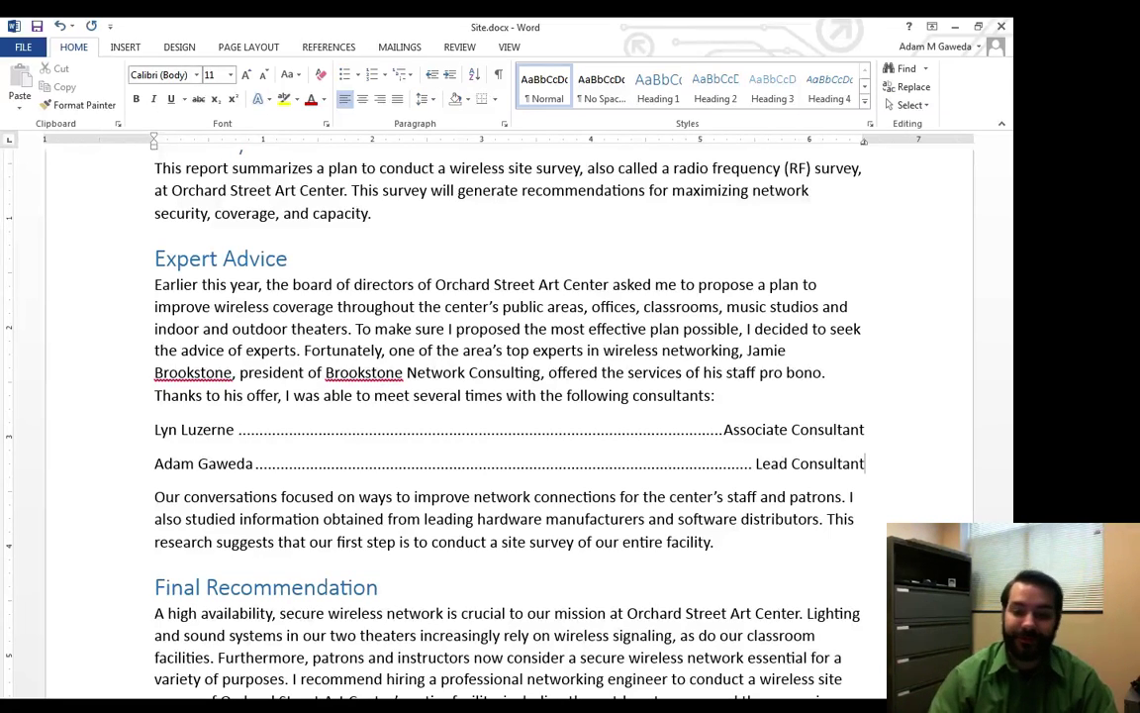
{"action": "key", "text": "Return"}
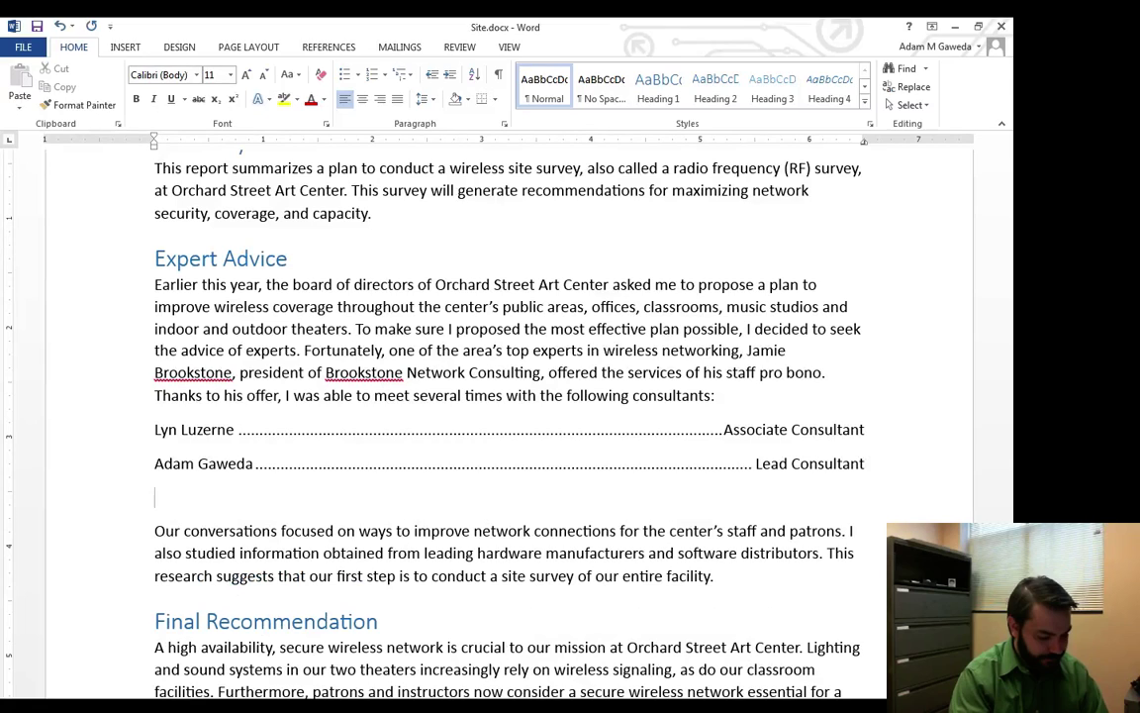
Type the third consultant's name, tab, and the title 'Lead Consultant'.
{"action": "type", "text": "B"}
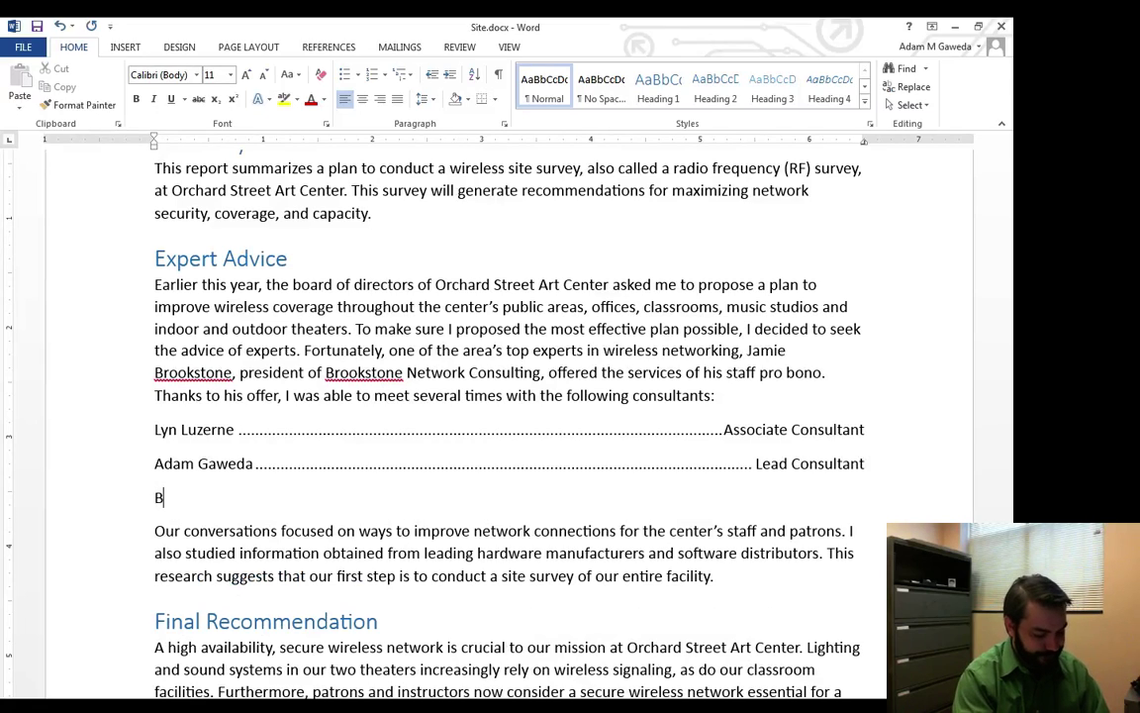
{"action": "type", "text": "urt Reynolds"}
{"action": "key", "text": "Tab"}
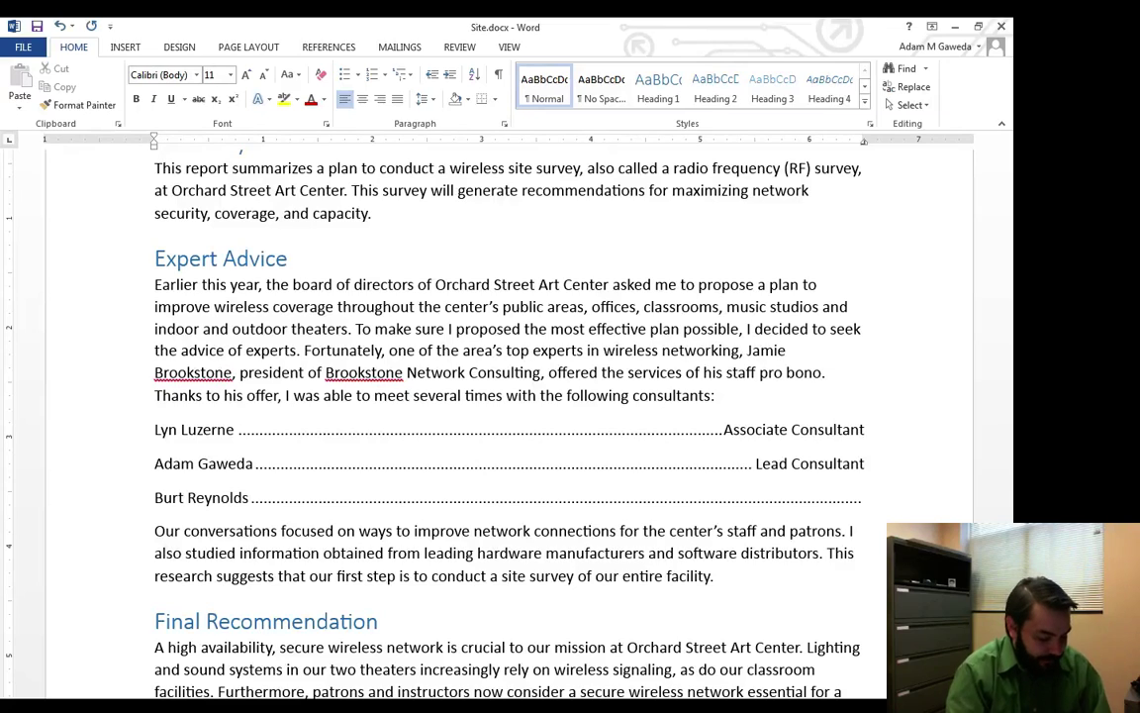
{"action": "type", "text": "Lea"}
{"action": "key", "text": "BackSpace"}
{"action": "key", "text": "BackSpace"}
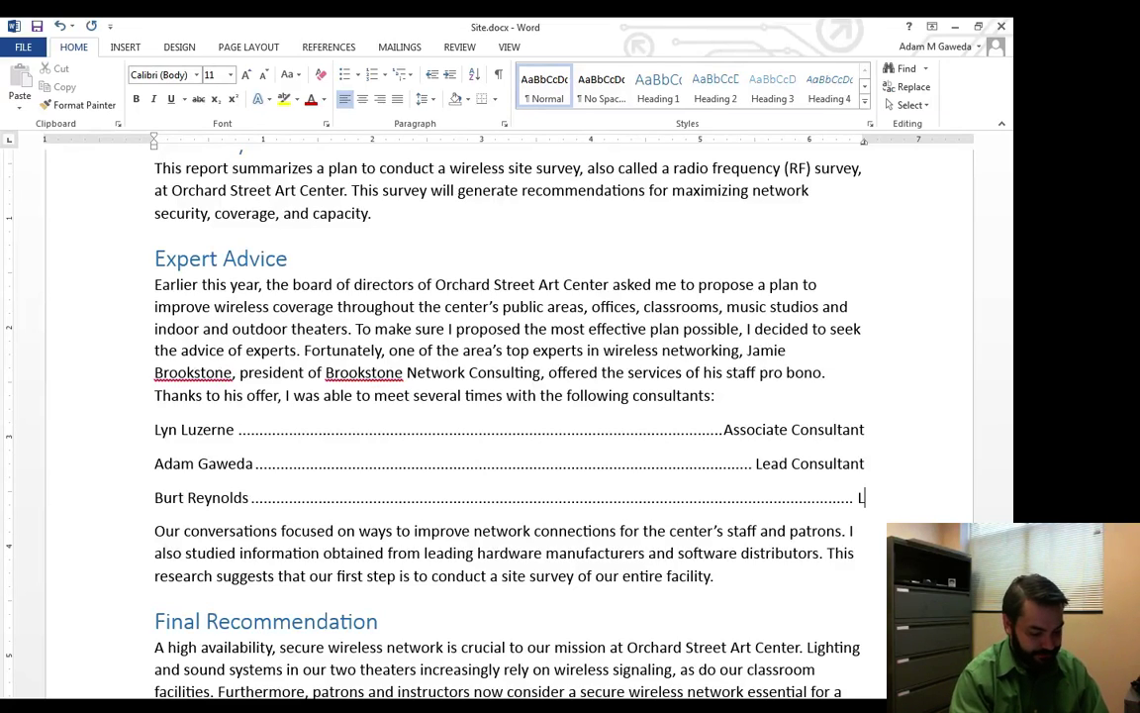
{"action": "type", "text": "ead Consul"}
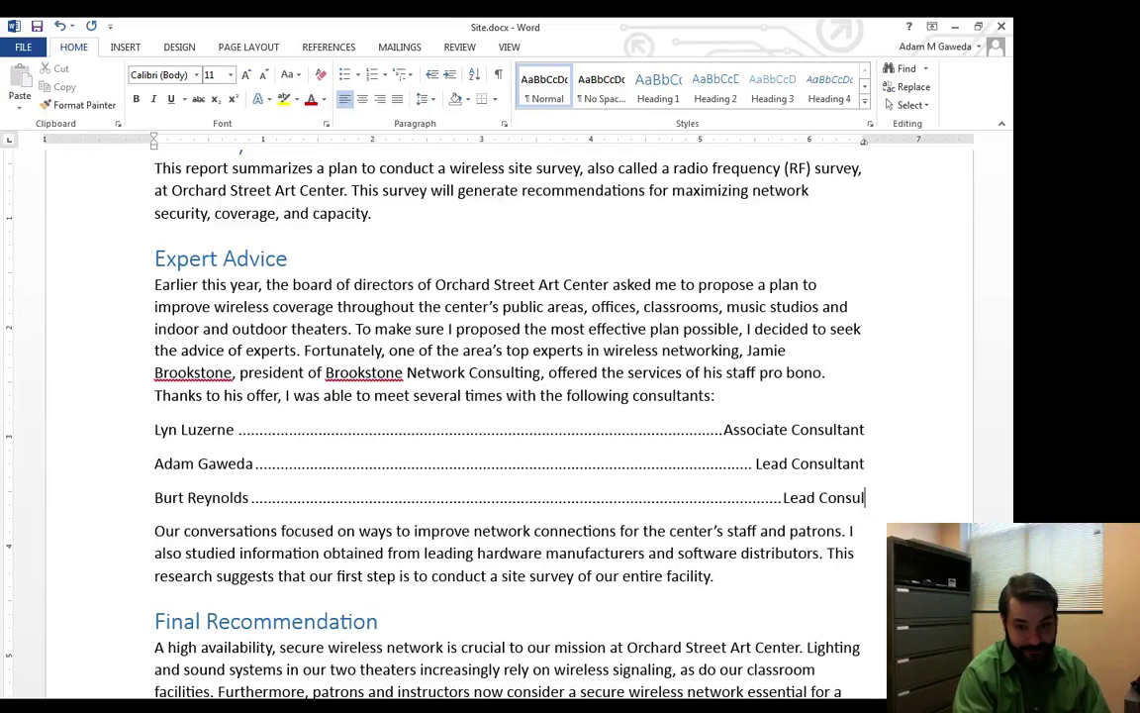
{"action": "type", "text": "tatnt"}
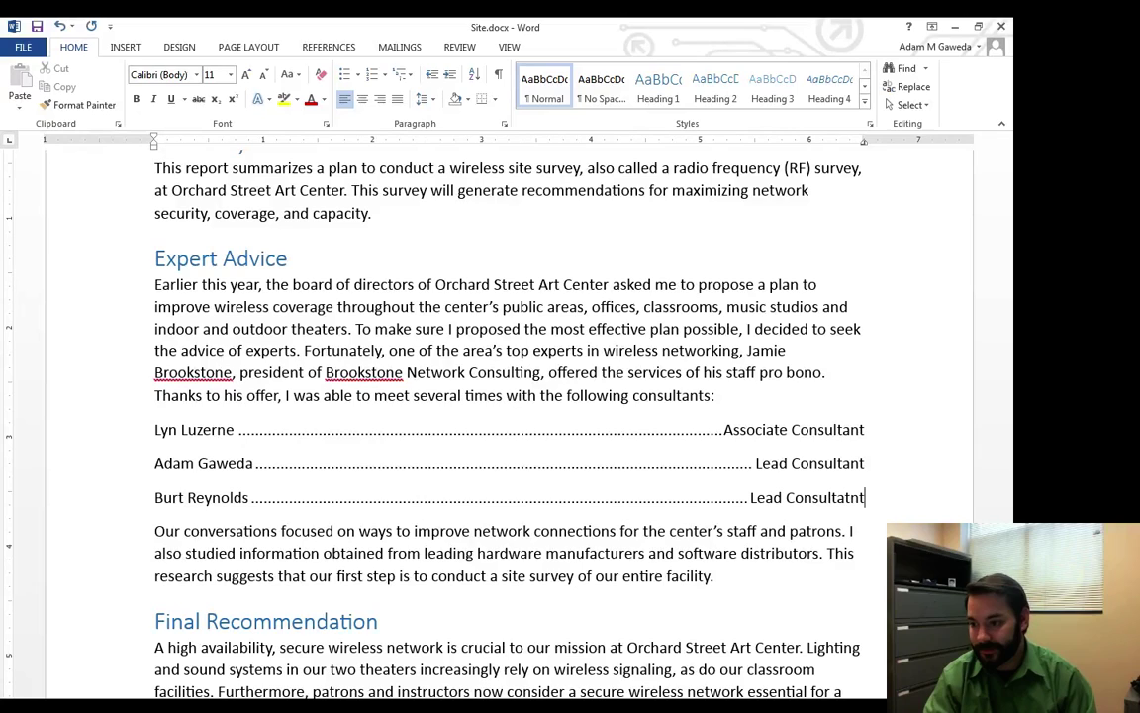
Correct the misspelled 'Consultatnt' to 'Consultant' in the third line's title.
{"action": "key", "text": "Right"}
{"action": "key", "text": "Up"}
{"action": "key", "text": "Up"}
{"action": "key", "text": "Up"}
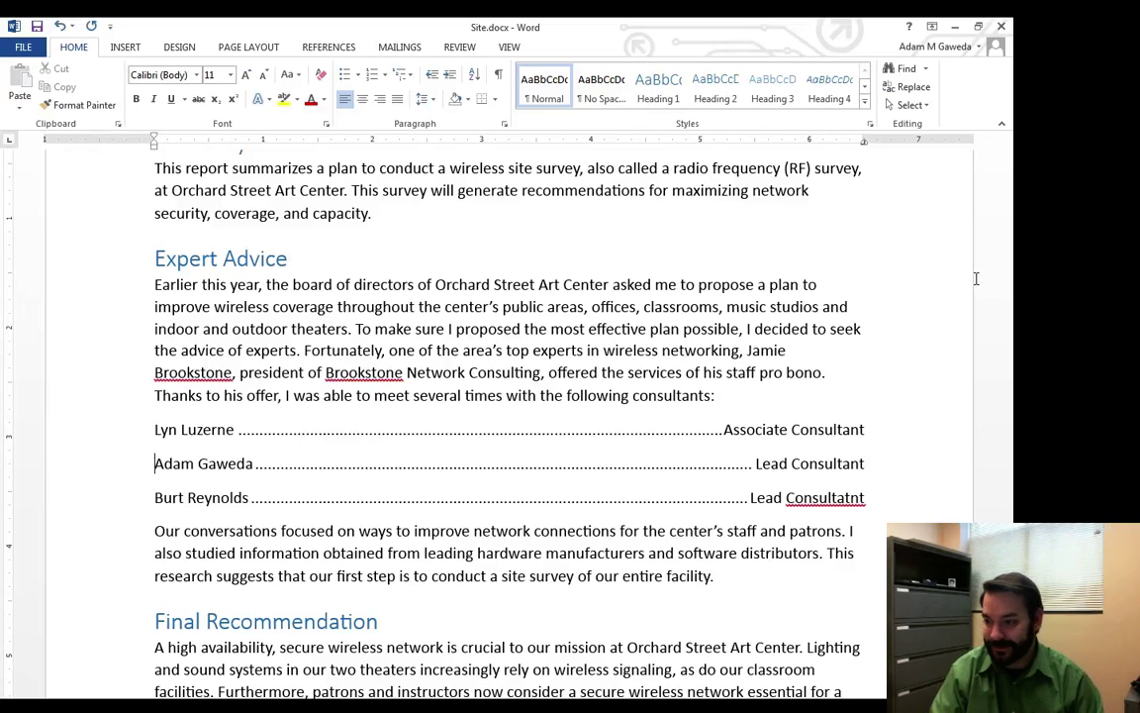
{"action": "left_click", "coordinate": [864, 500]}
{"action": "key", "text": "BackSpace"}
{"action": "key", "text": "BackSpace"}
{"action": "key", "text": "BackSpace"}
{"action": "type", "text": "nt"}
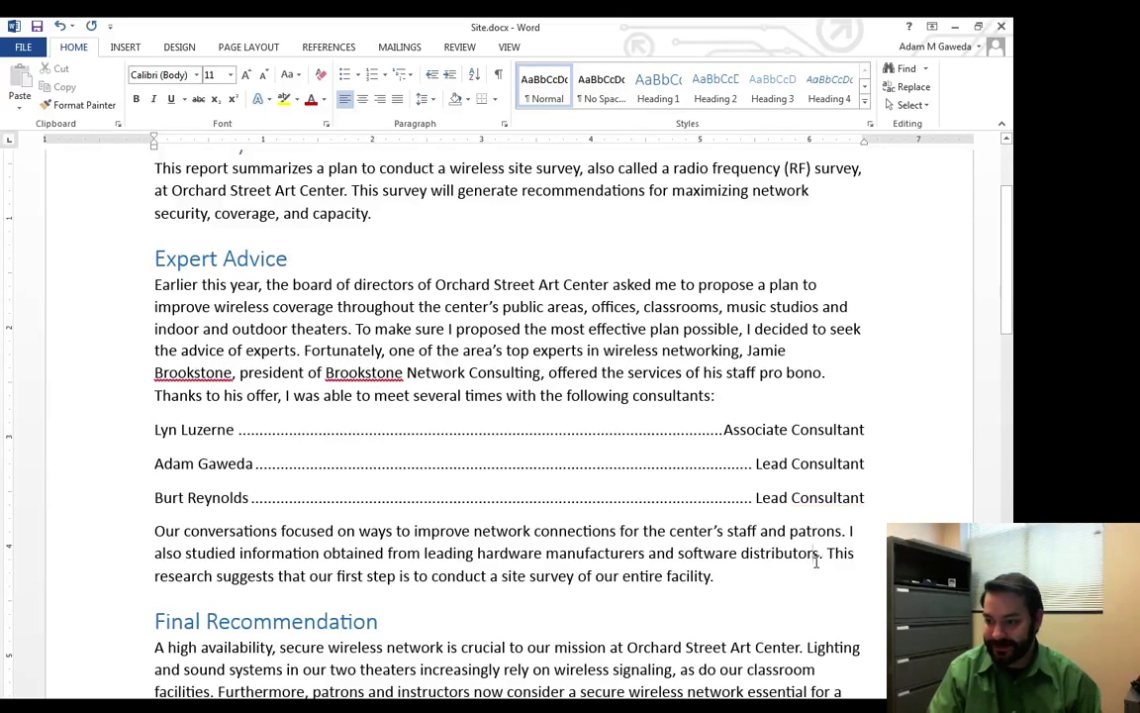